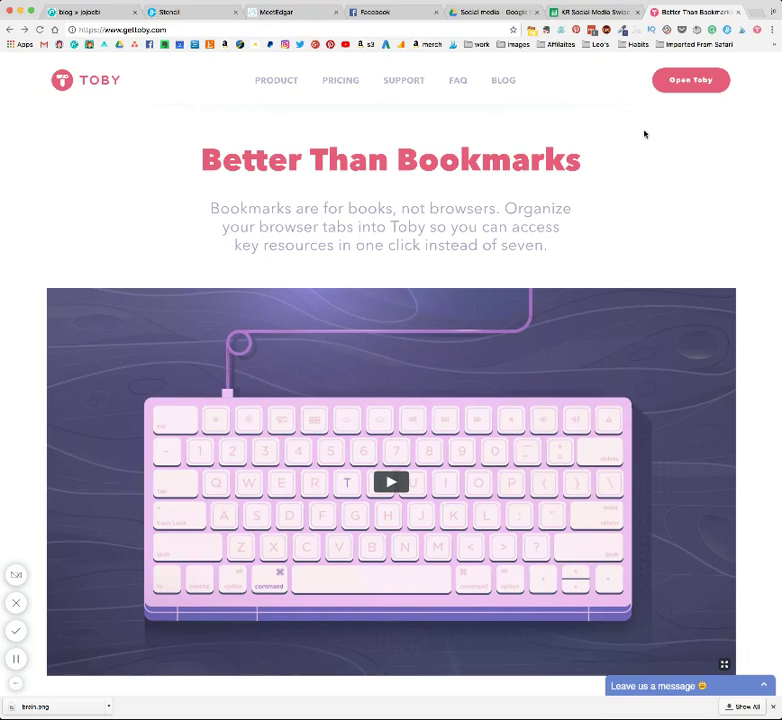
# Open the Toby collections page, then expand and collapse the BBT and Ebi-kun eats collections
pyautogui.click(707, 80)
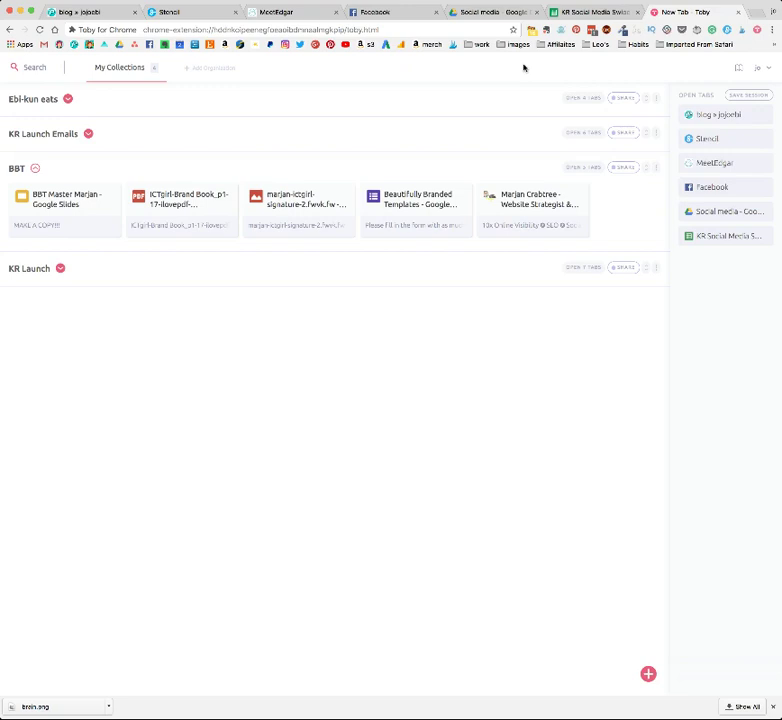
pyautogui.click(34, 169)
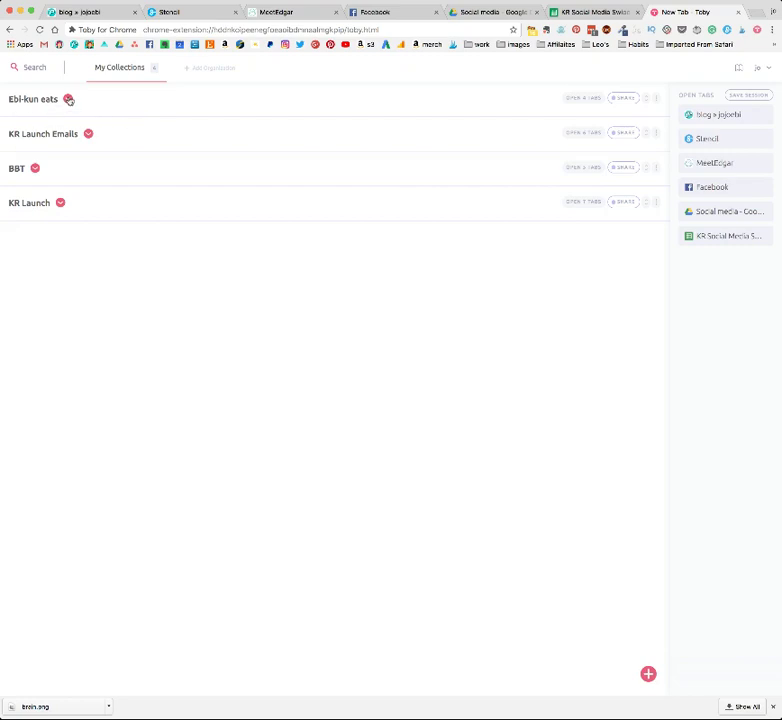
pyautogui.click(68, 99)
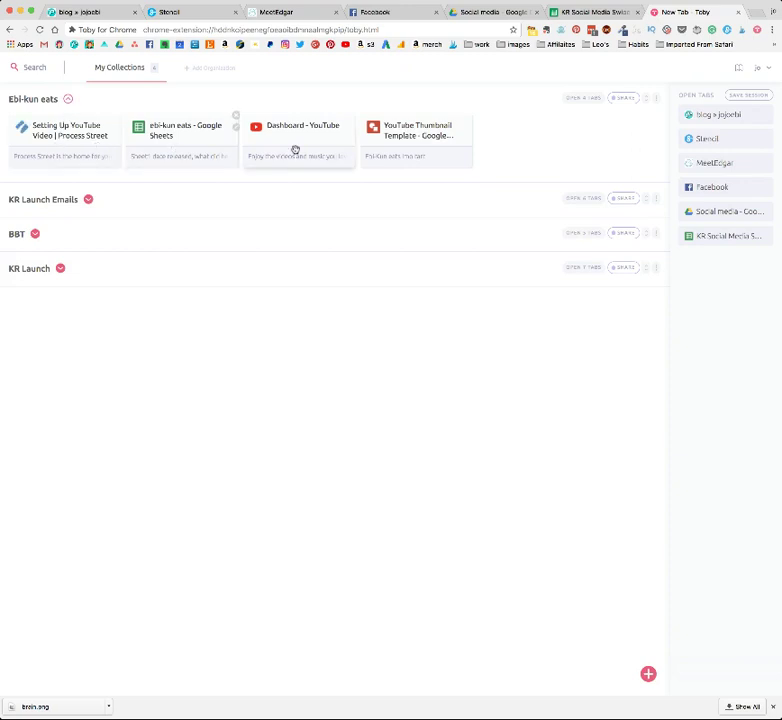
pyautogui.moveTo(65, 140)
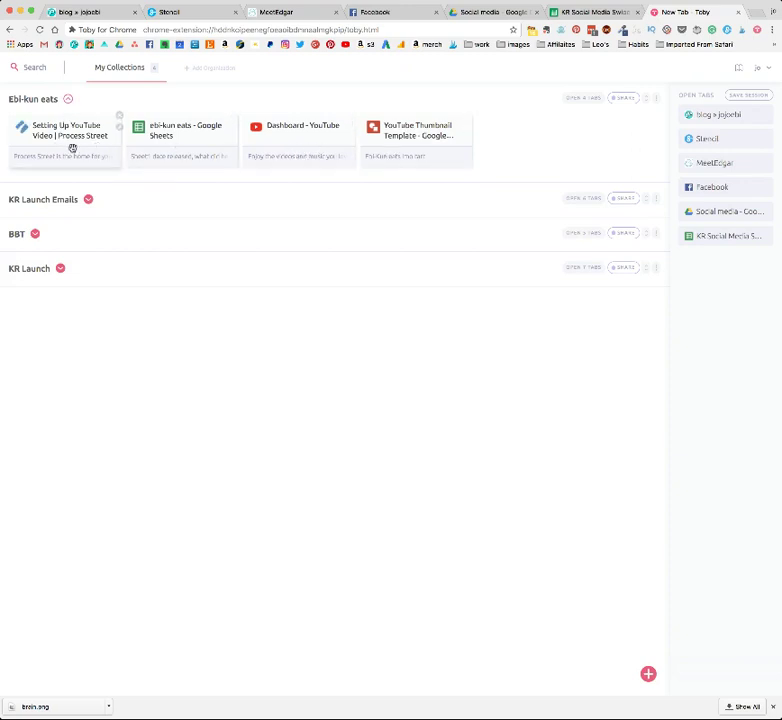
pyautogui.click(68, 100)
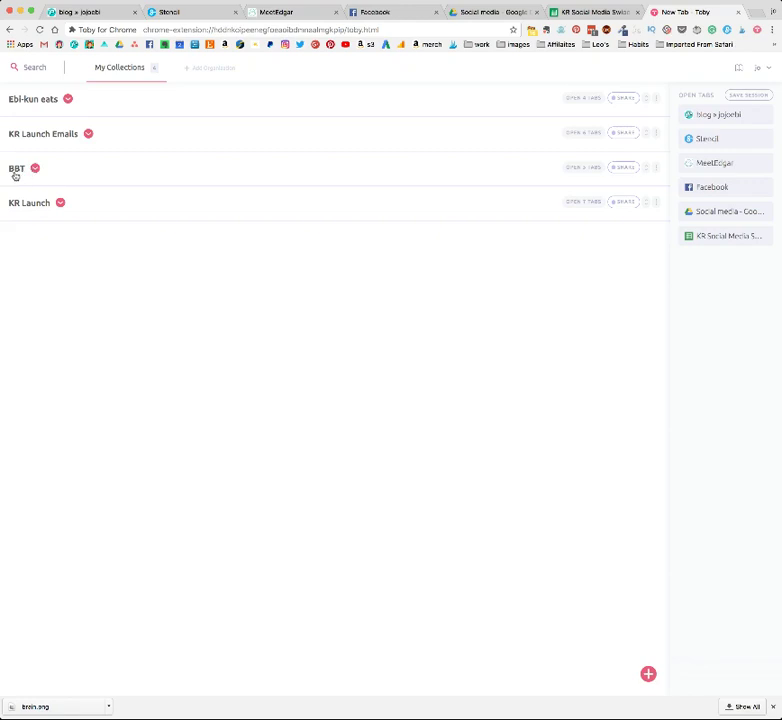
pyautogui.click(35, 168)
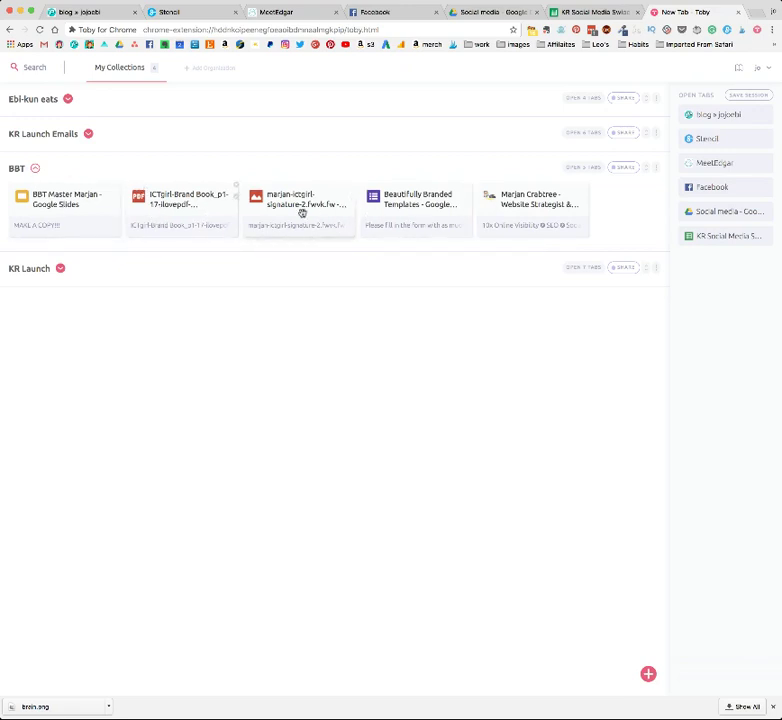
pyautogui.click(35, 168)
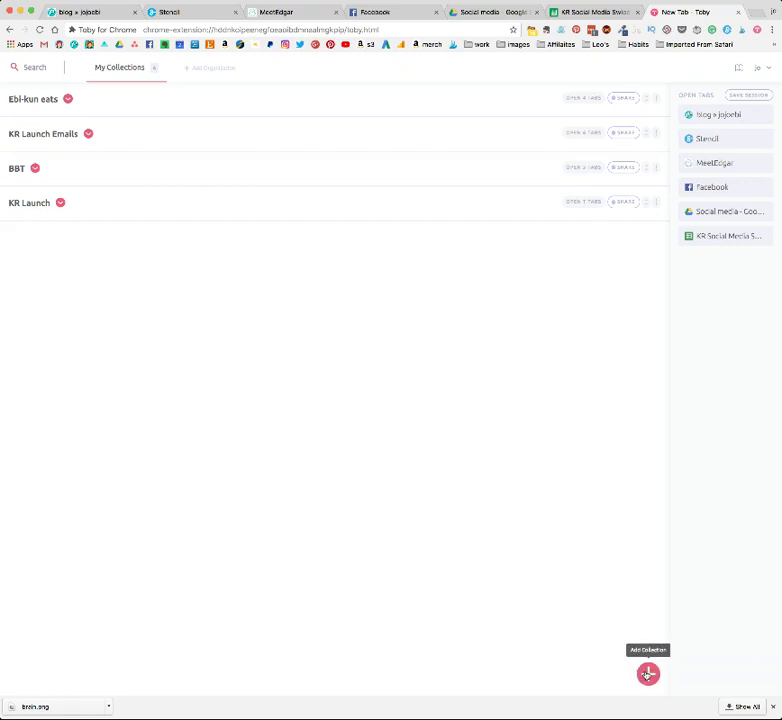
# Create a new collection titled 'Social Media' and glance at the open blog and Stencil tabs
pyautogui.click(648, 674)
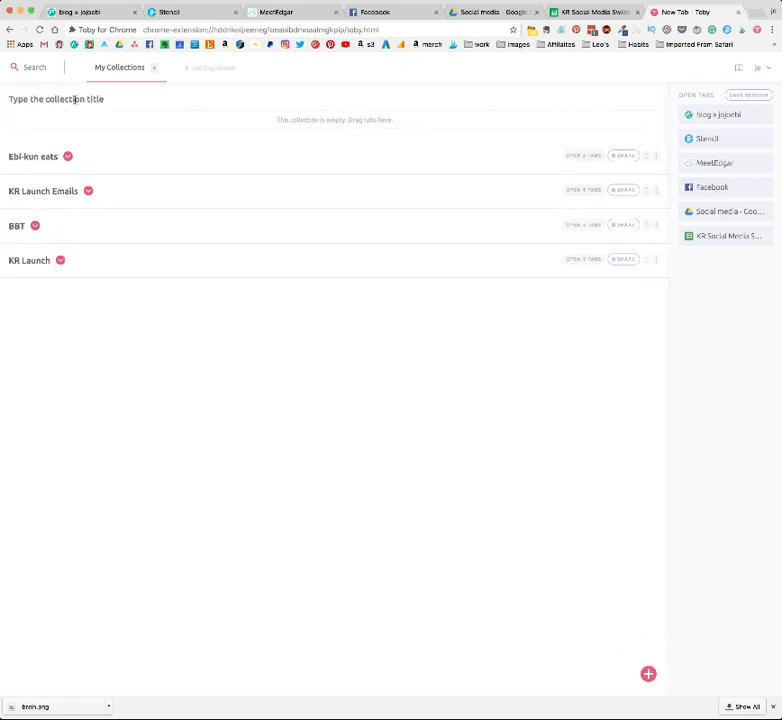
pyautogui.write('Soc')
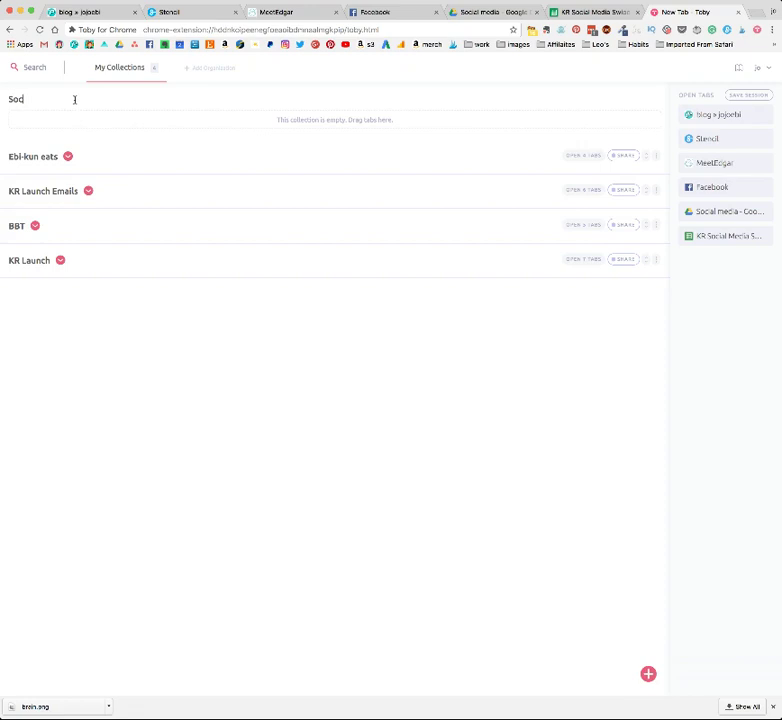
pyautogui.write('ial ')
pyautogui.write('Media')
pyautogui.click(88, 12)
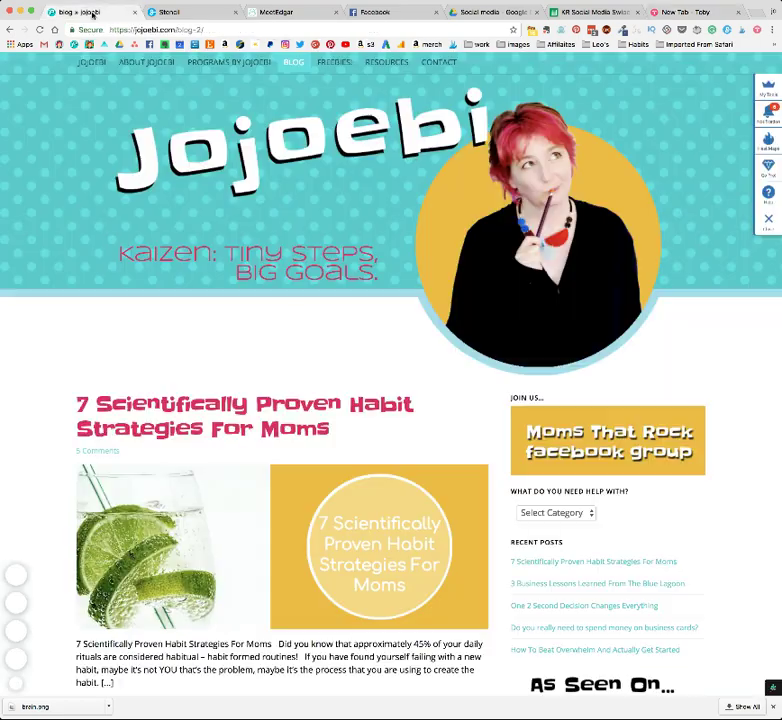
pyautogui.click(200, 12)
# Check the MeetEdgar, Facebook and Google Drive tabs, close the Drive folder tab, and return to Toby
pyautogui.click(298, 12)
pyautogui.click(376, 12)
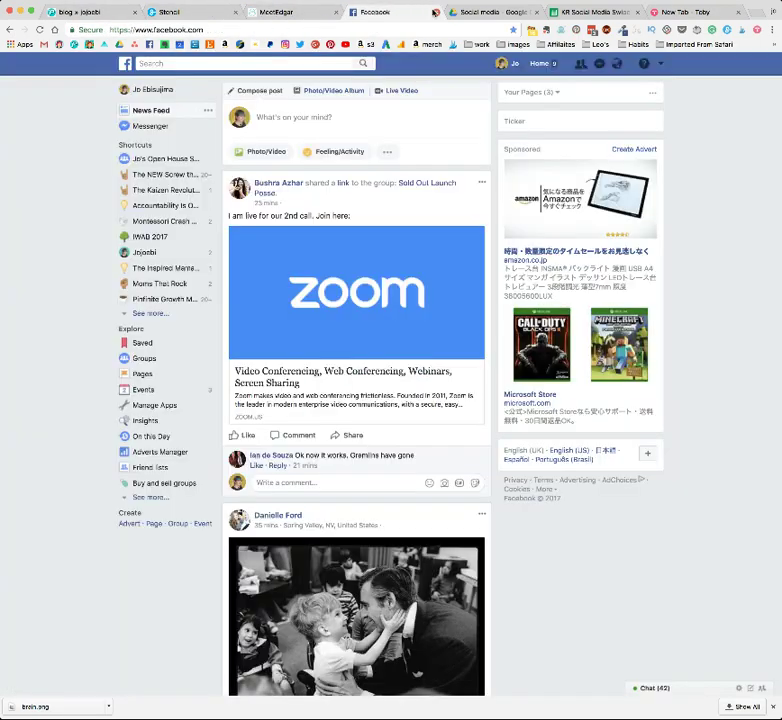
pyautogui.click(490, 12)
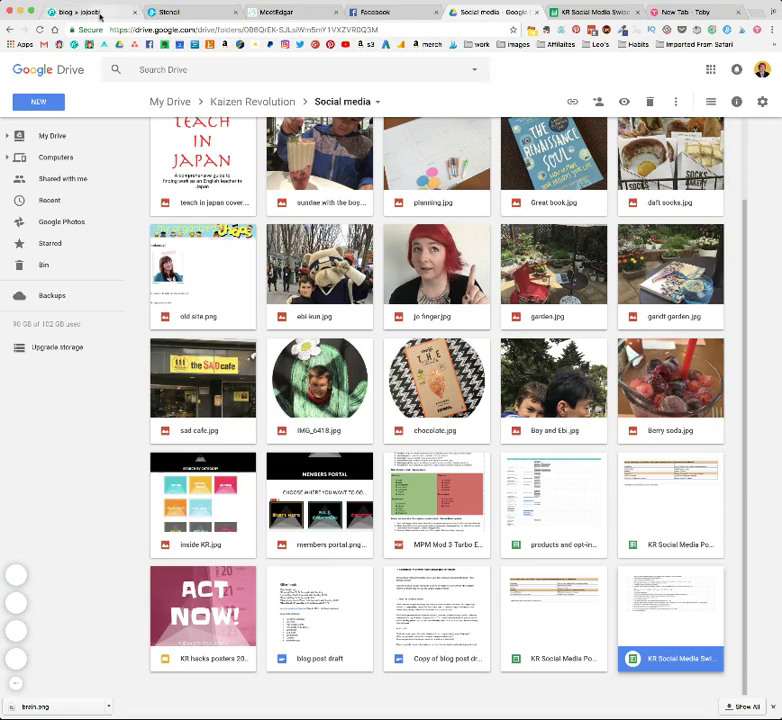
pyautogui.click(100, 12)
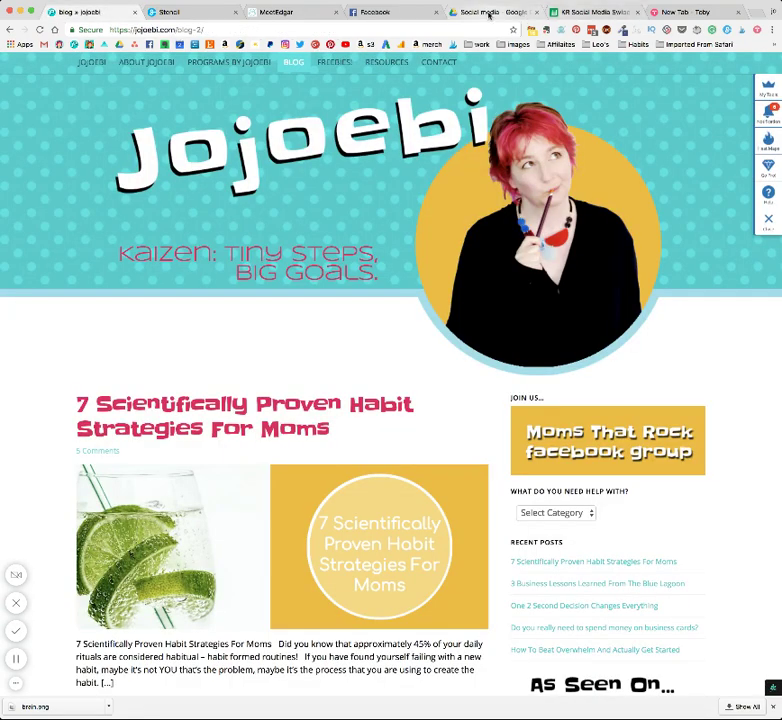
pyautogui.click(489, 12)
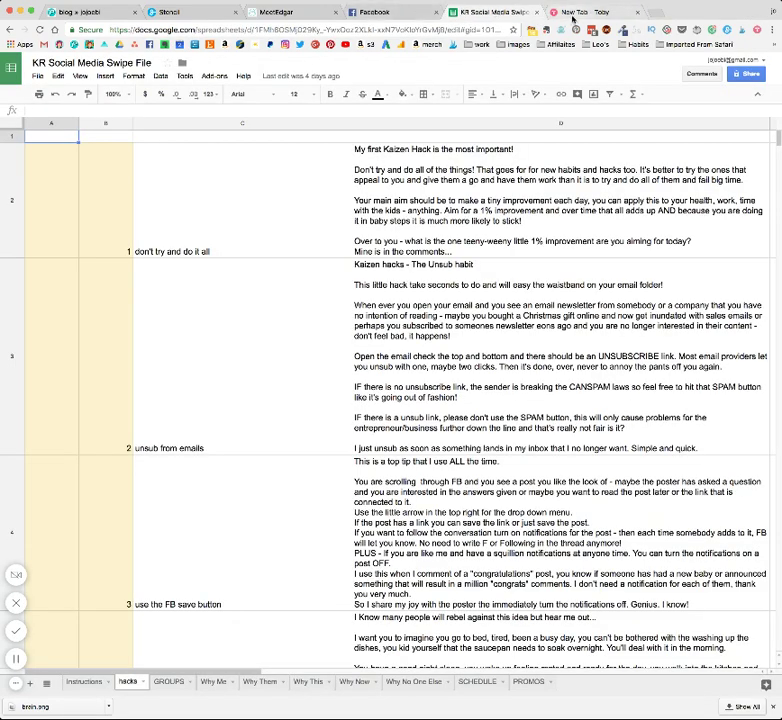
pyautogui.click(573, 13)
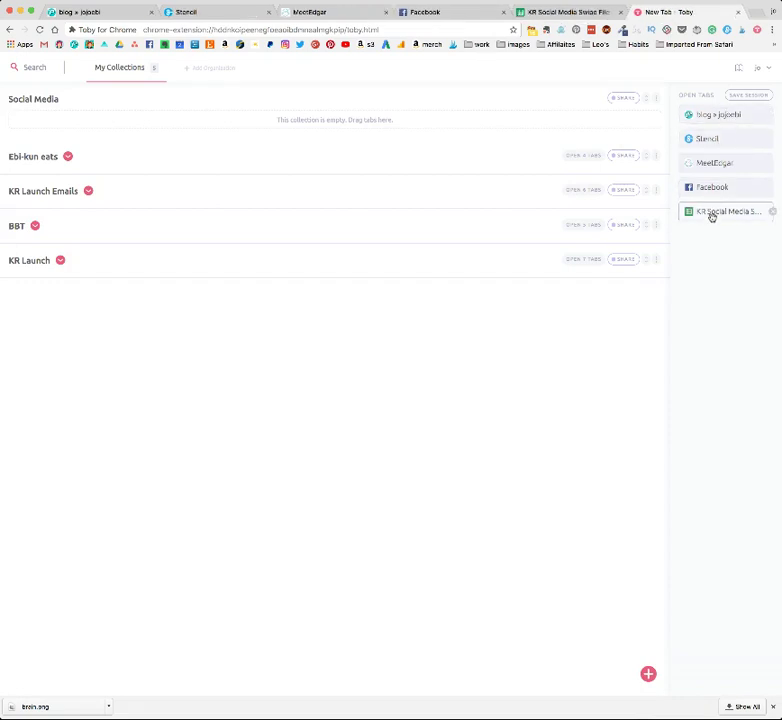
# Drag the swipe-file spreadsheet tab into the Social Media collection
pyautogui.moveTo(730, 213)
pyautogui.mouseDown()
pyautogui.moveTo(335, 120)
pyautogui.moveTo(159, 129)
pyautogui.mouseUp()
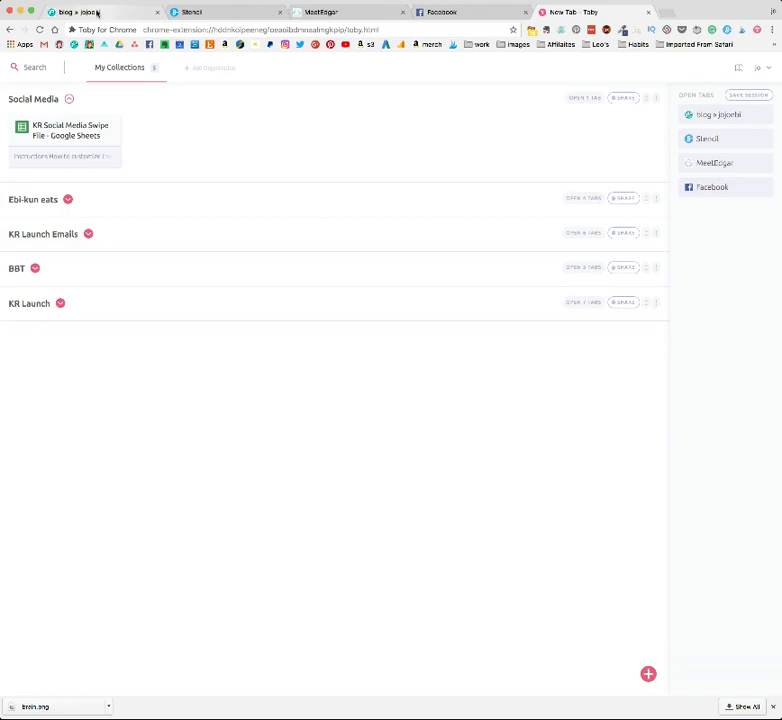
pyautogui.click(97, 13)
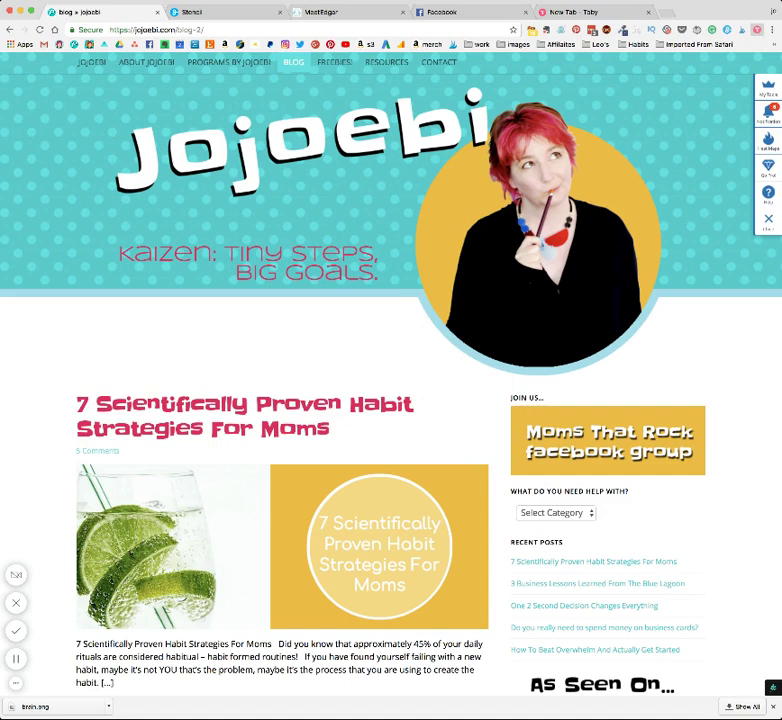
pyautogui.click(567, 13)
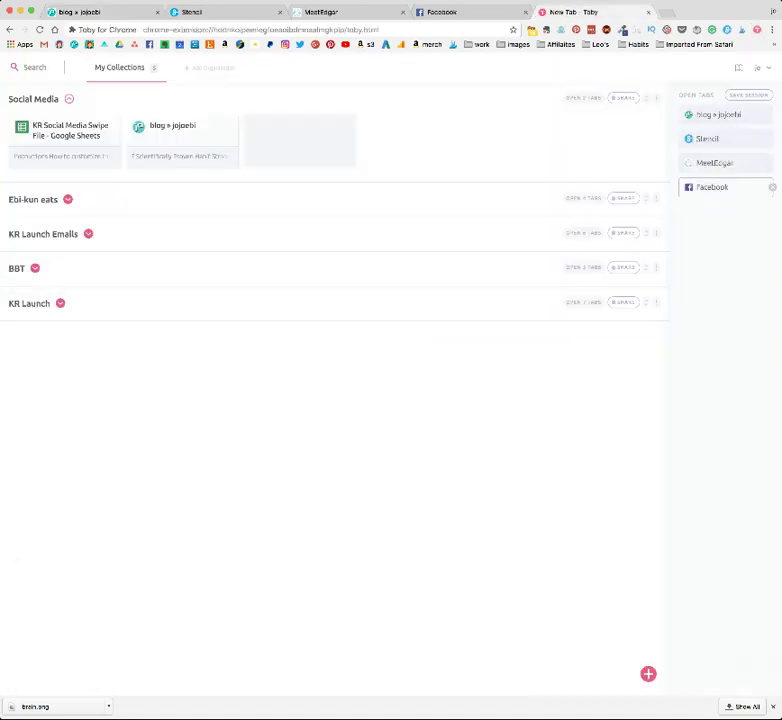
# Drag the remaining open tabs, including Facebook, MeetEdgar and Stencil, into Social Media
pyautogui.moveTo(716, 193); pyautogui.dragTo(328, 147)
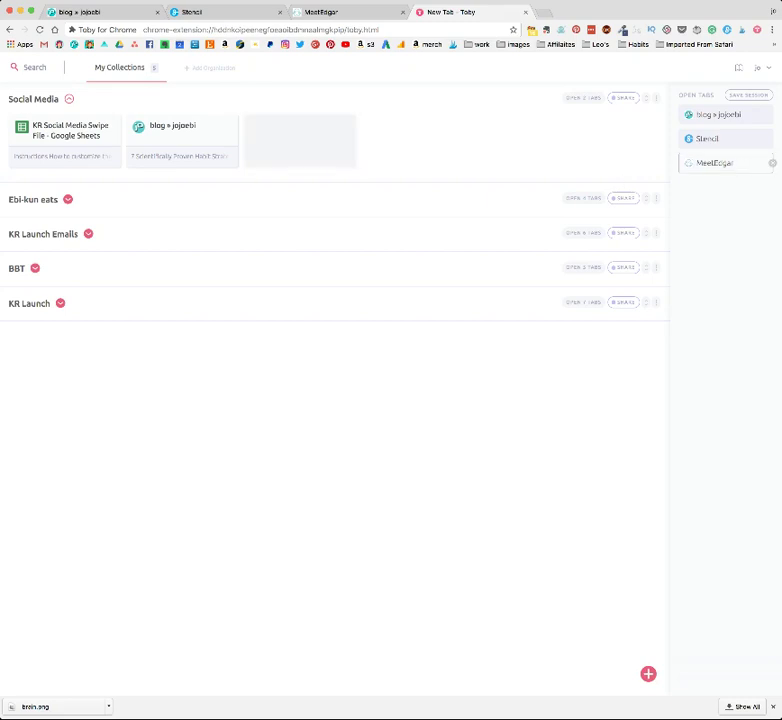
pyautogui.moveTo(715, 162); pyautogui.dragTo(332, 149)
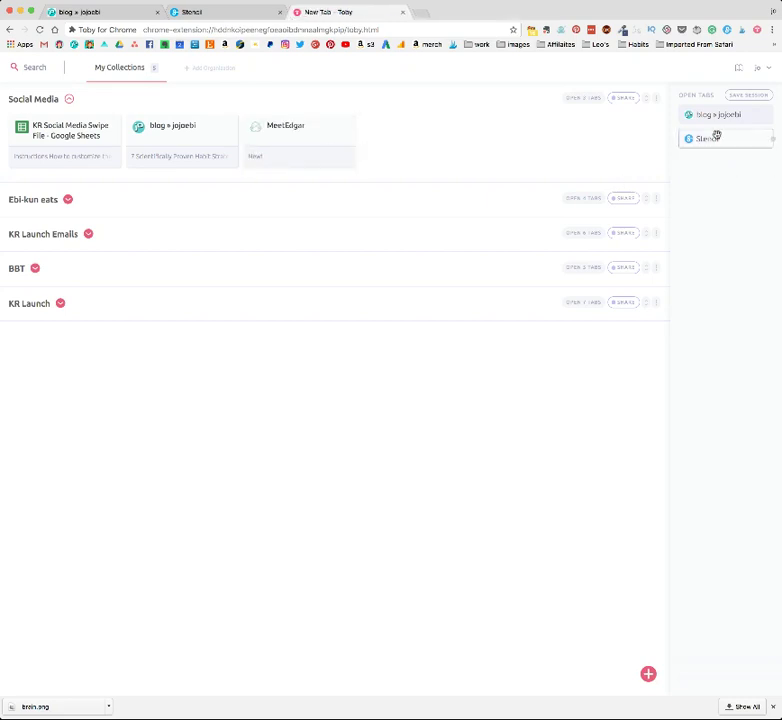
pyautogui.moveTo(715, 136); pyautogui.dragTo(393, 132)
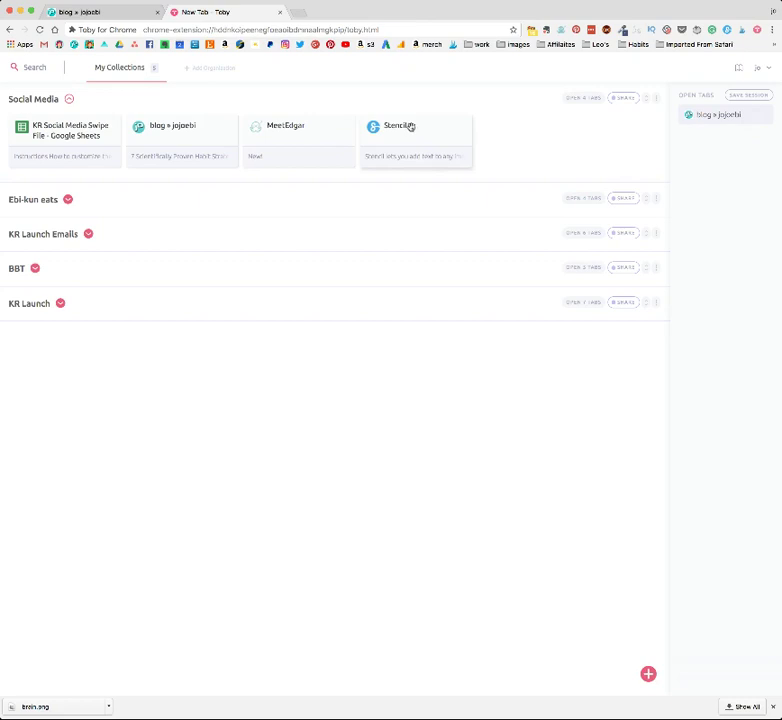
pyautogui.moveTo(714, 115)
pyautogui.mouseDown()
pyautogui.moveTo(534, 140)
pyautogui.moveTo(702, 113)
pyautogui.mouseUp()
# Save all open tabs as a session, creating the Oct 02 at 17:21 collection
pyautogui.click(754, 100)
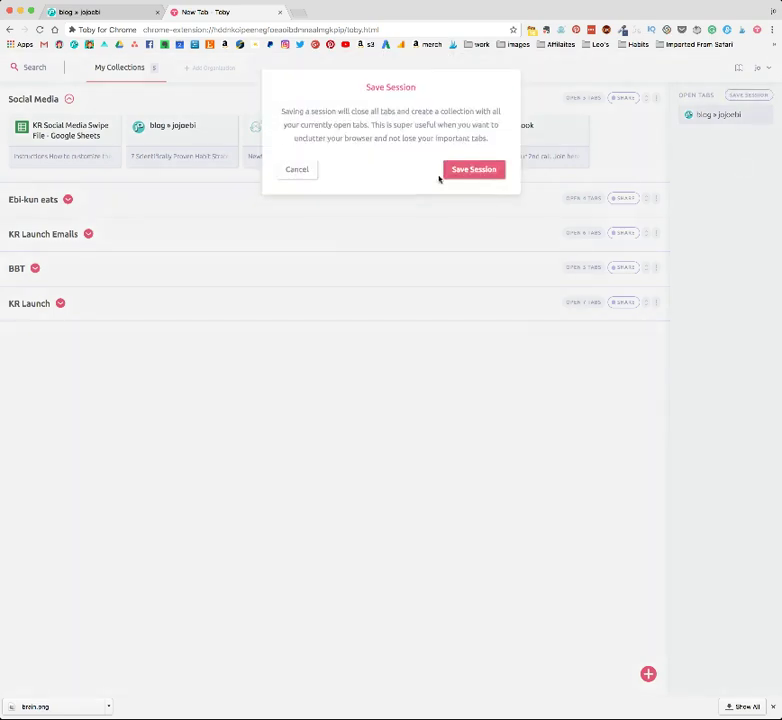
pyautogui.click(457, 171)
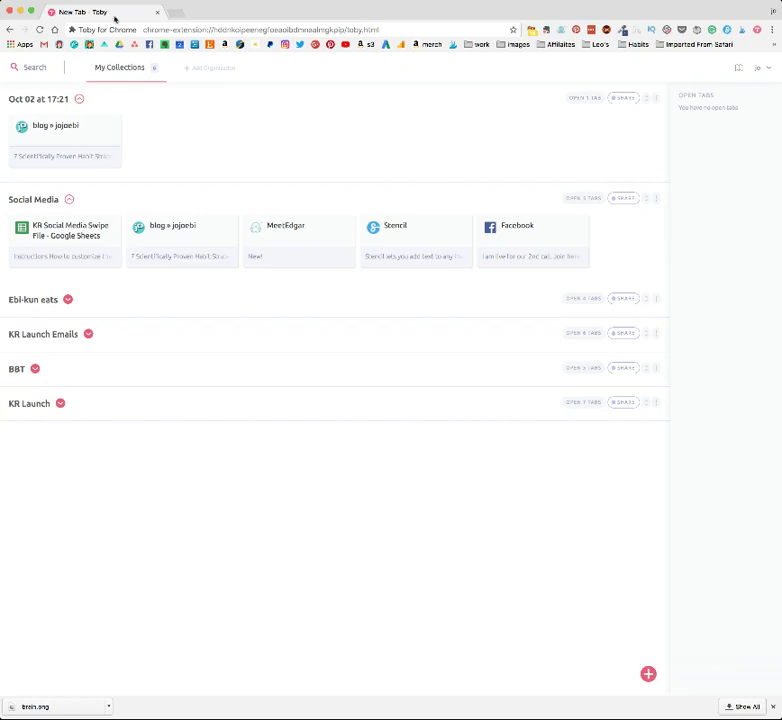
pyautogui.click(175, 13)
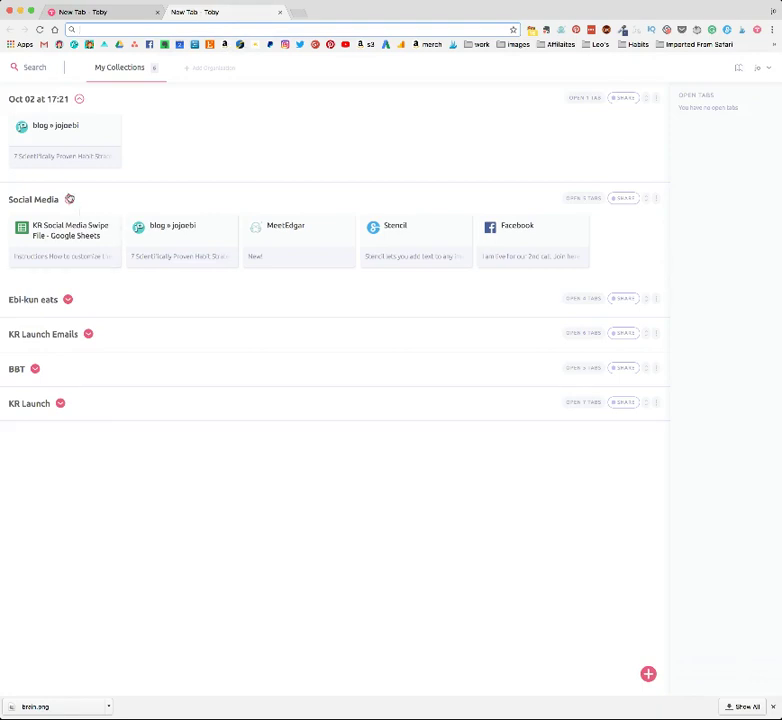
# Collapse Oct 02 at 17:21, toggle Social Media, and reopen the KR Social Media Swipe File spreadsheet
pyautogui.click(79, 99)
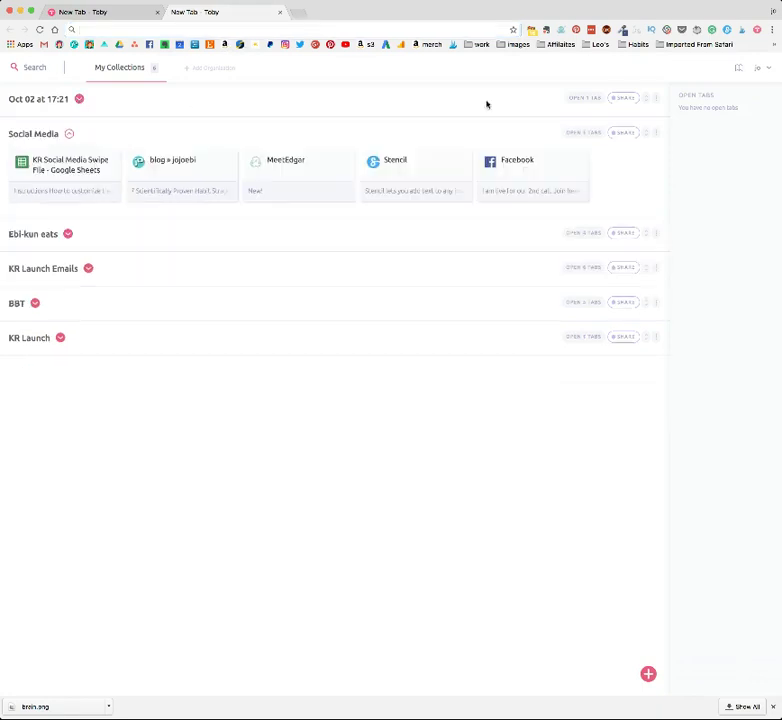
pyautogui.click(69, 134)
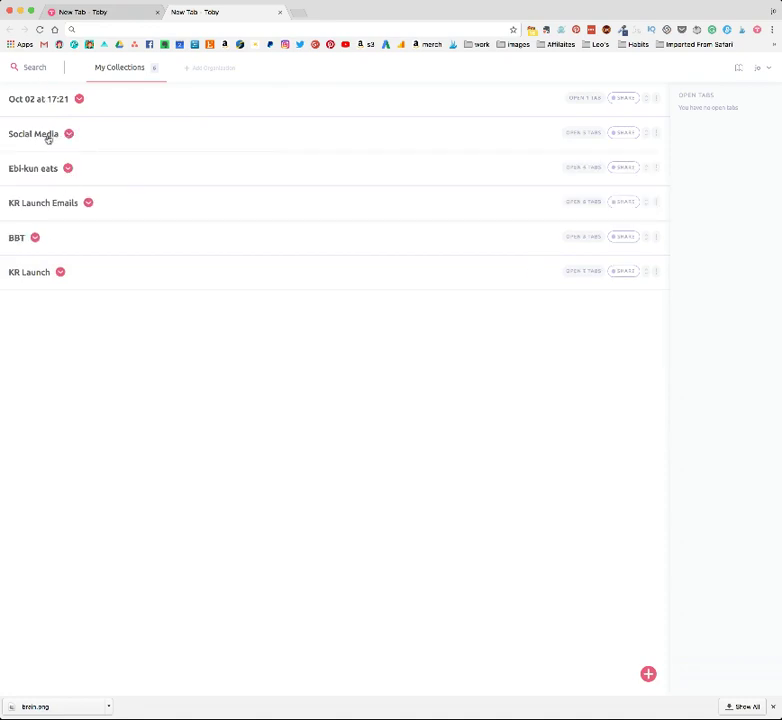
pyautogui.click(69, 134)
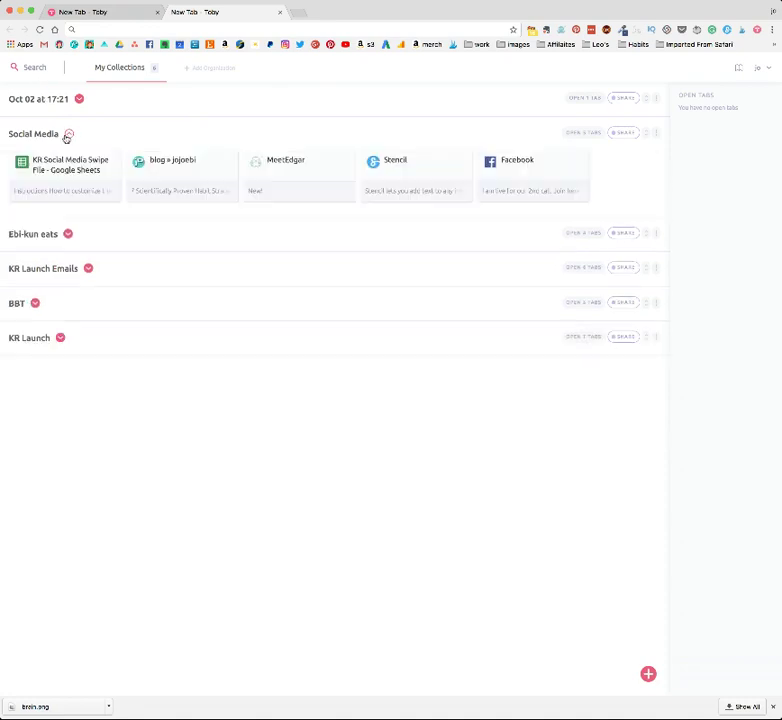
pyautogui.click(59, 170)
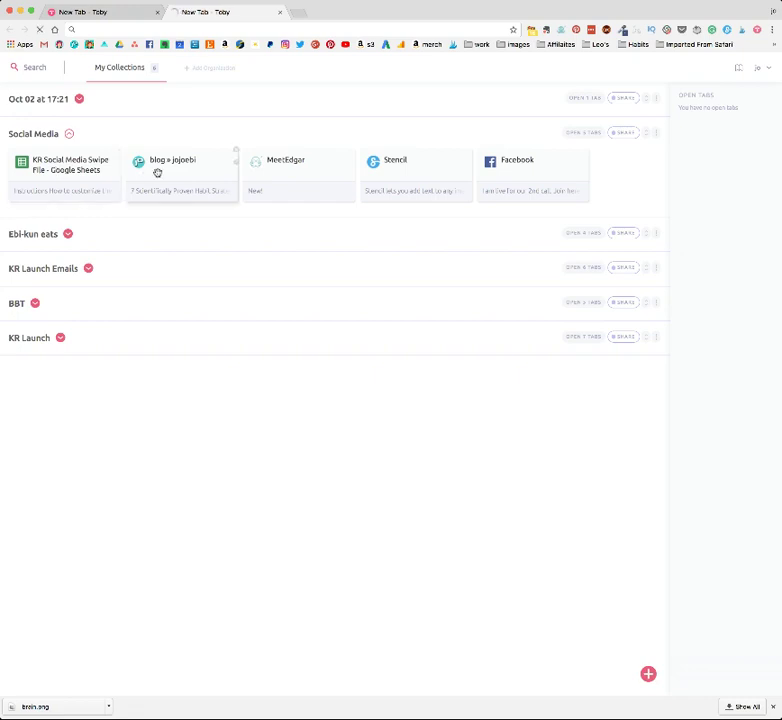
pyautogui.click(84, 10)
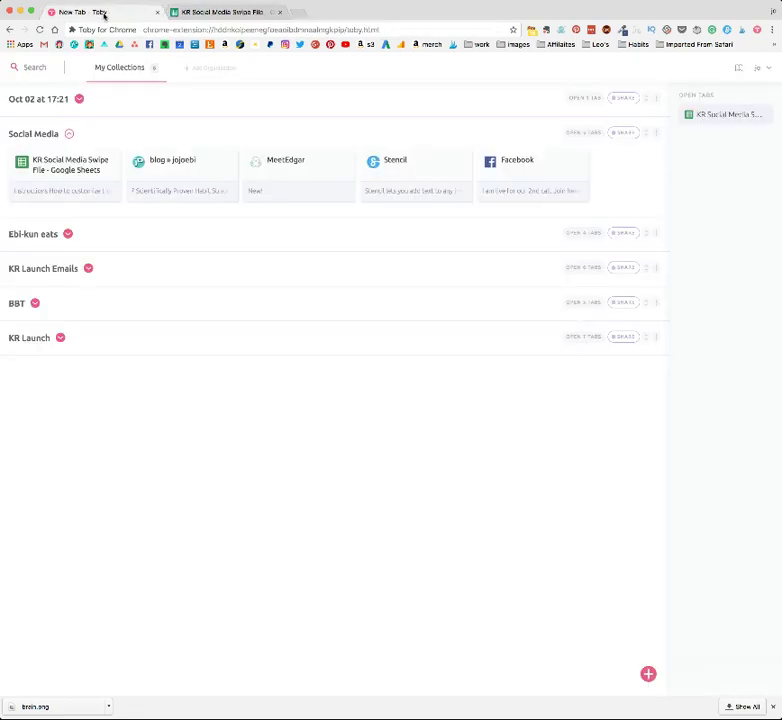
# Reopen the blog, MeetEdgar, Stencil and Facebook cards from Social Media, ending on the jojoebi blog
pyautogui.click(190, 163)
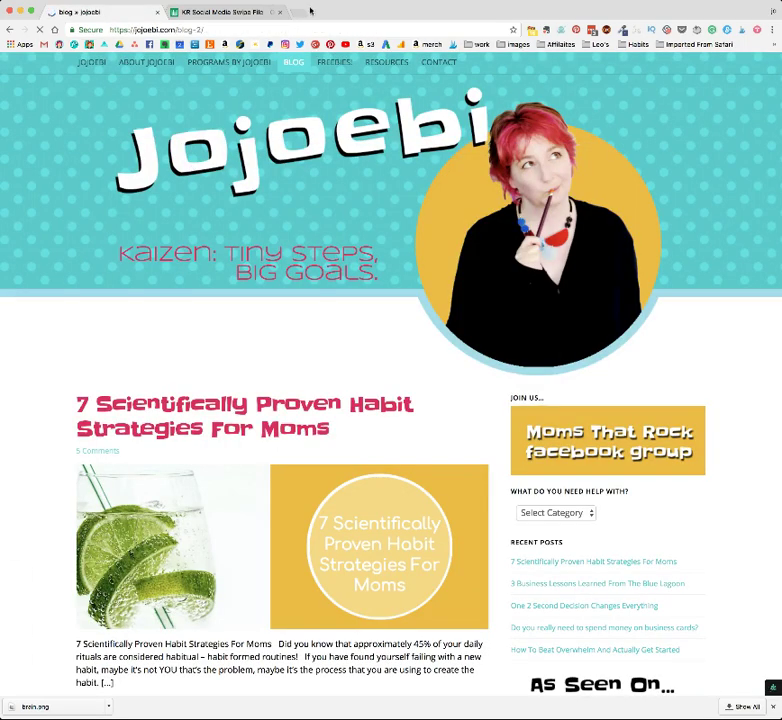
pyautogui.click(298, 12)
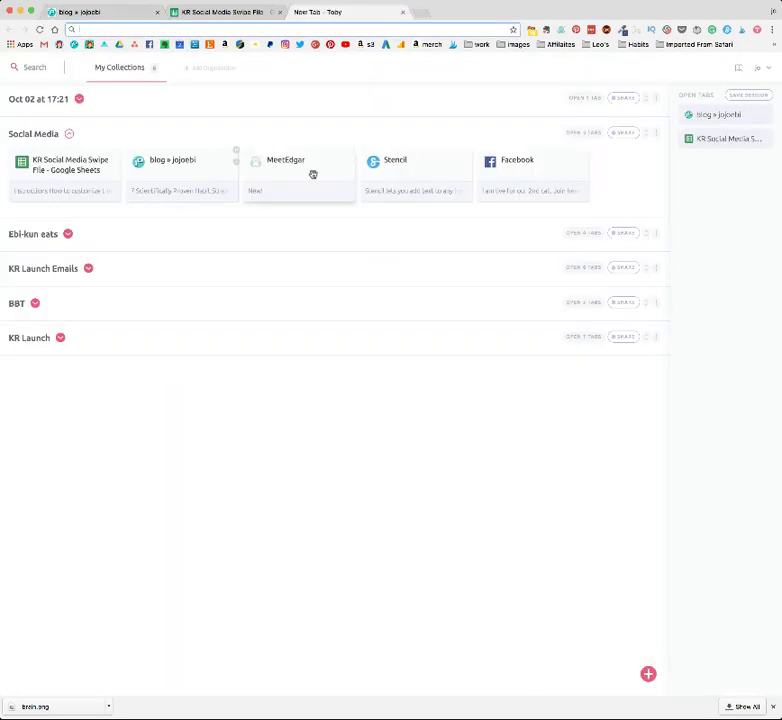
pyautogui.click(312, 175)
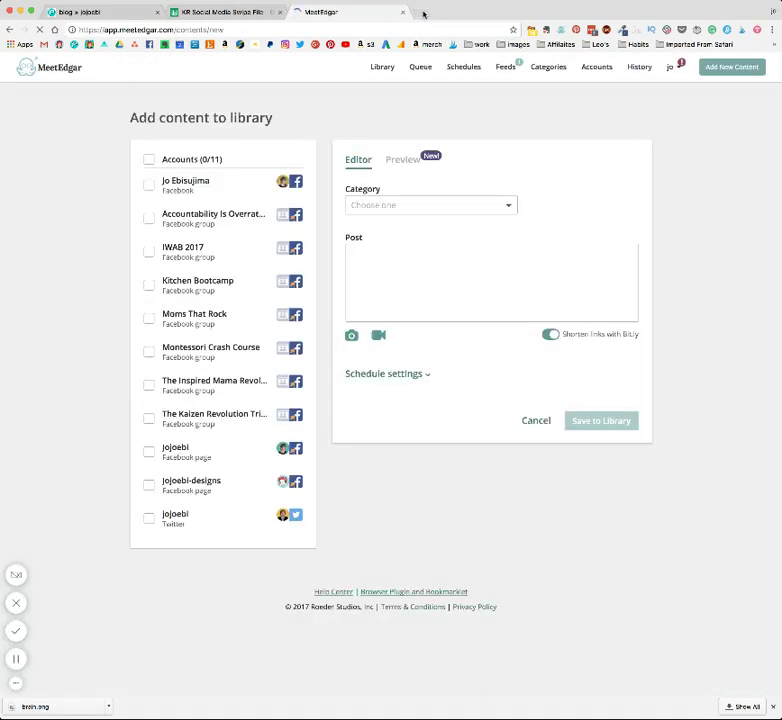
pyautogui.click(423, 14)
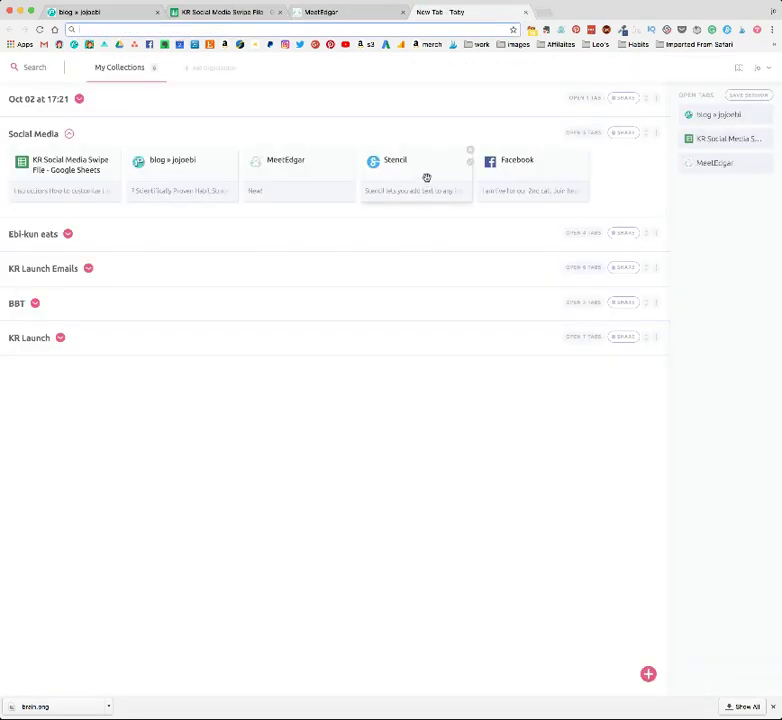
pyautogui.click(426, 176)
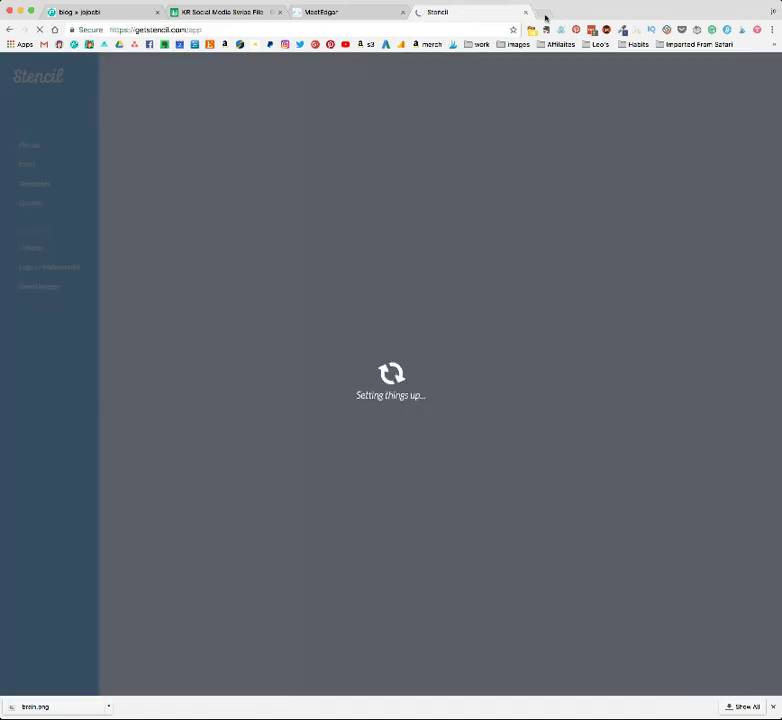
pyautogui.click(545, 17)
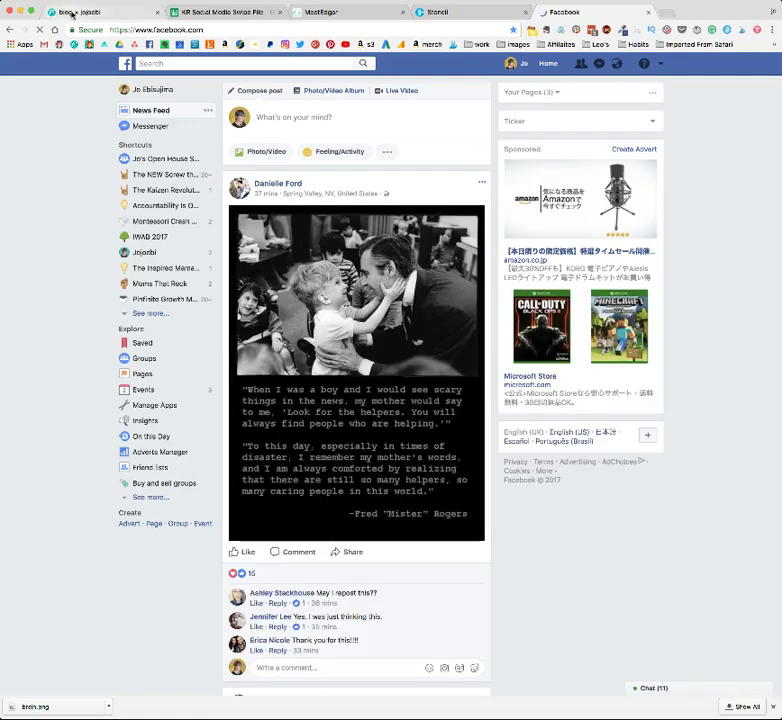
pyautogui.click(72, 12)
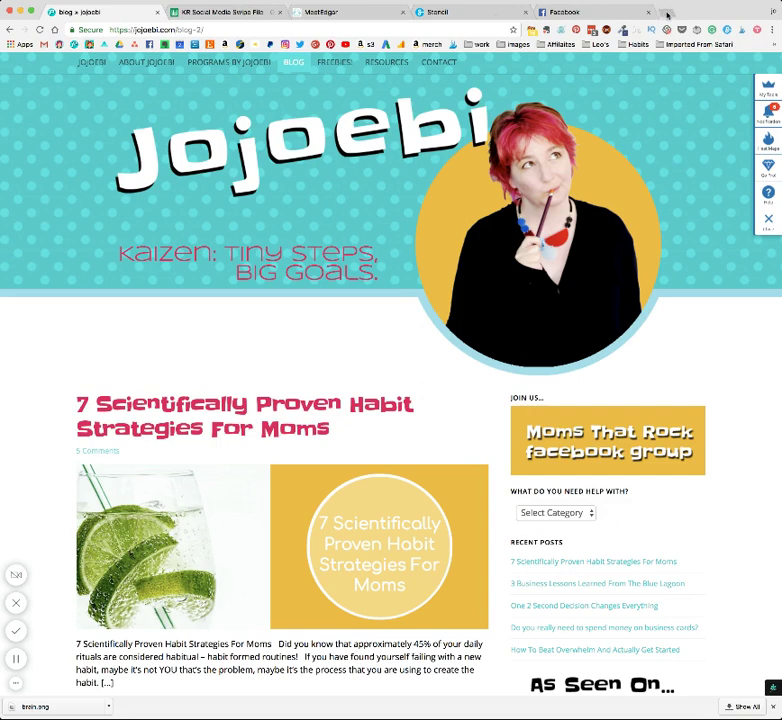
# In a fresh Toby tab, collapse Social Media and expand Ebi-kun eats to its four cards
pyautogui.click(667, 13)
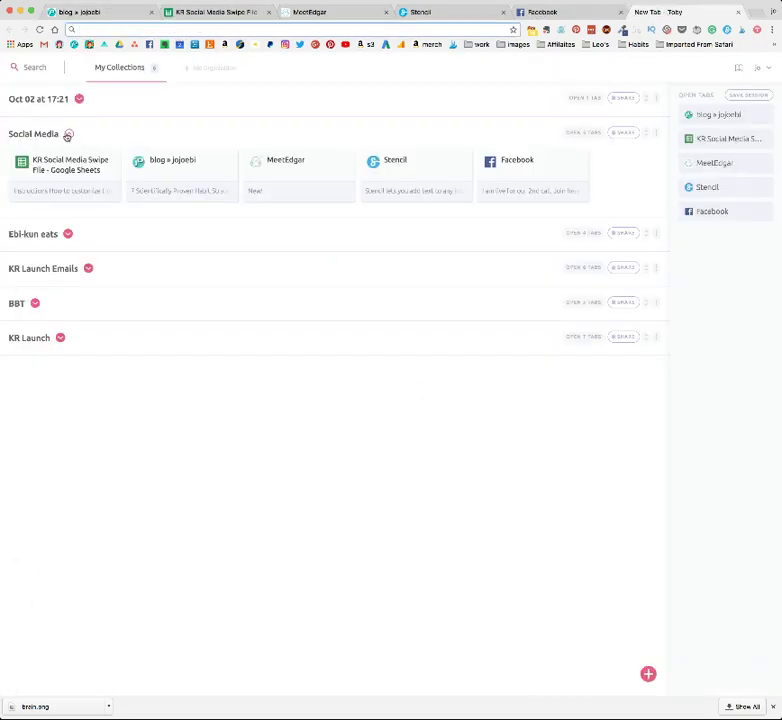
pyautogui.click(68, 134)
pyautogui.click(68, 169)
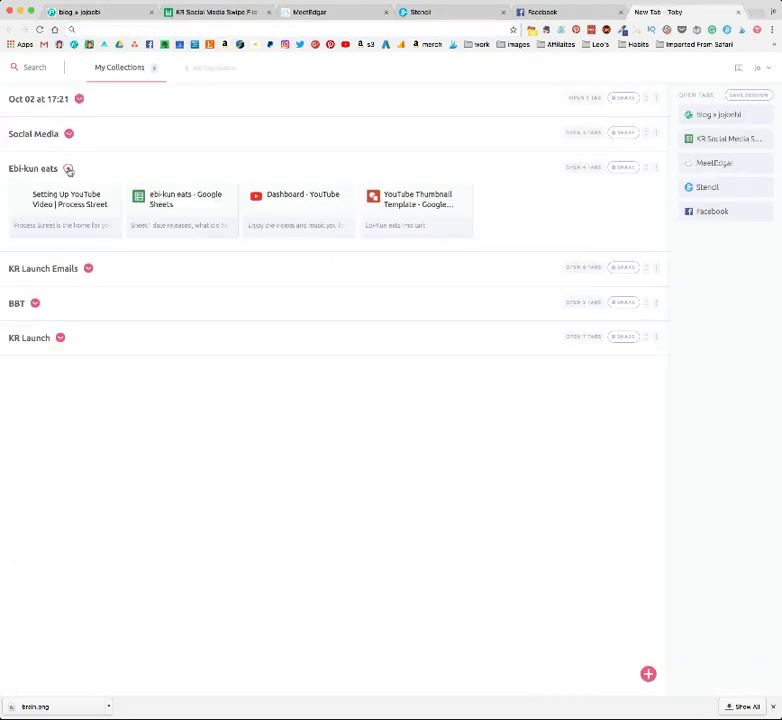